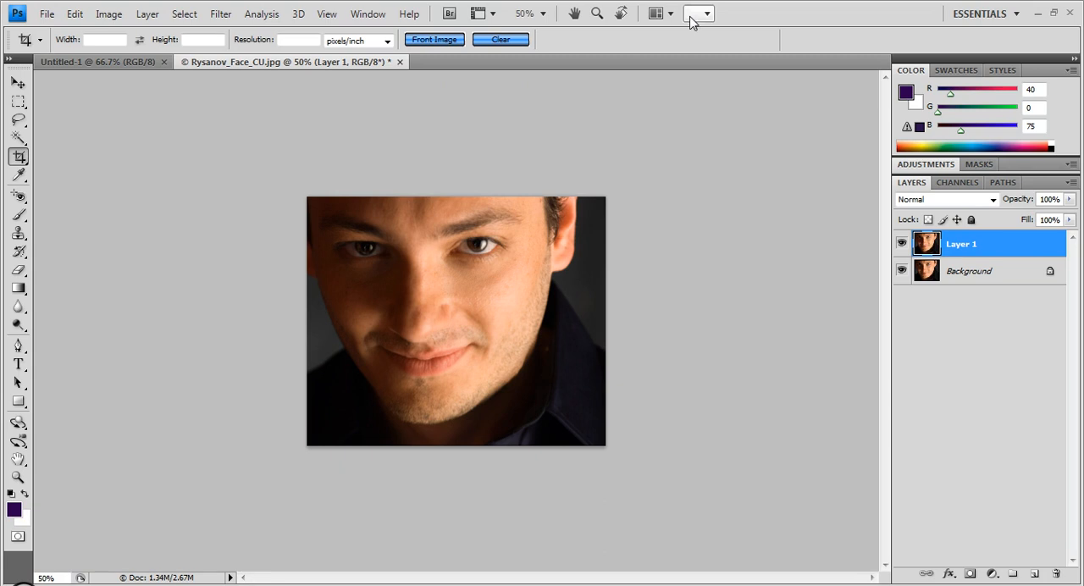
- Apply the Xenofex 1.1 Television filter to Layer 1 with Scanline Strength 34, Curvature 17, Ghost Strength 21 and Ghost Offset 17
click(222, 15)
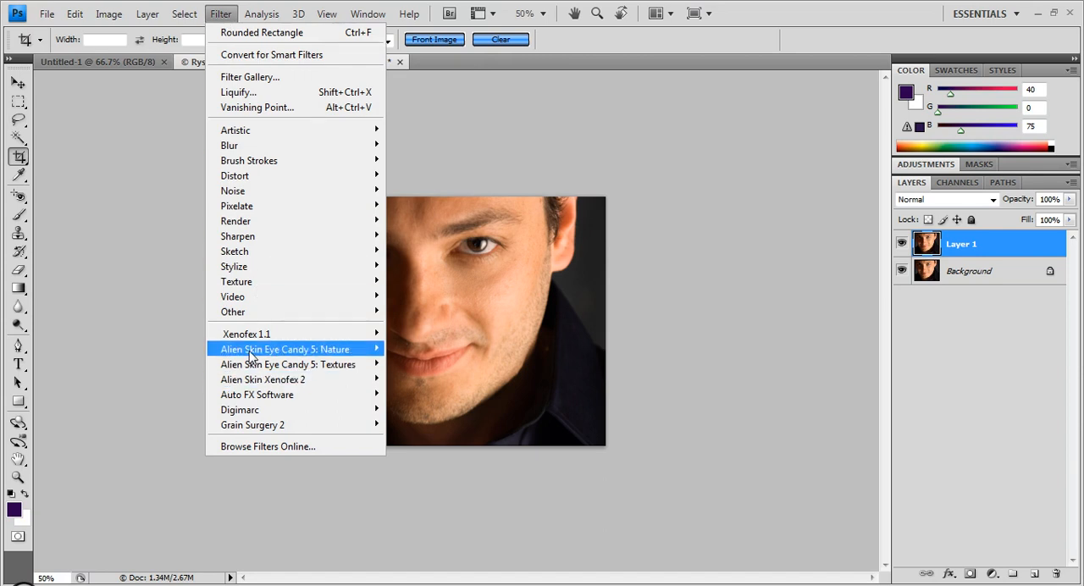
mouse_move(256, 339)
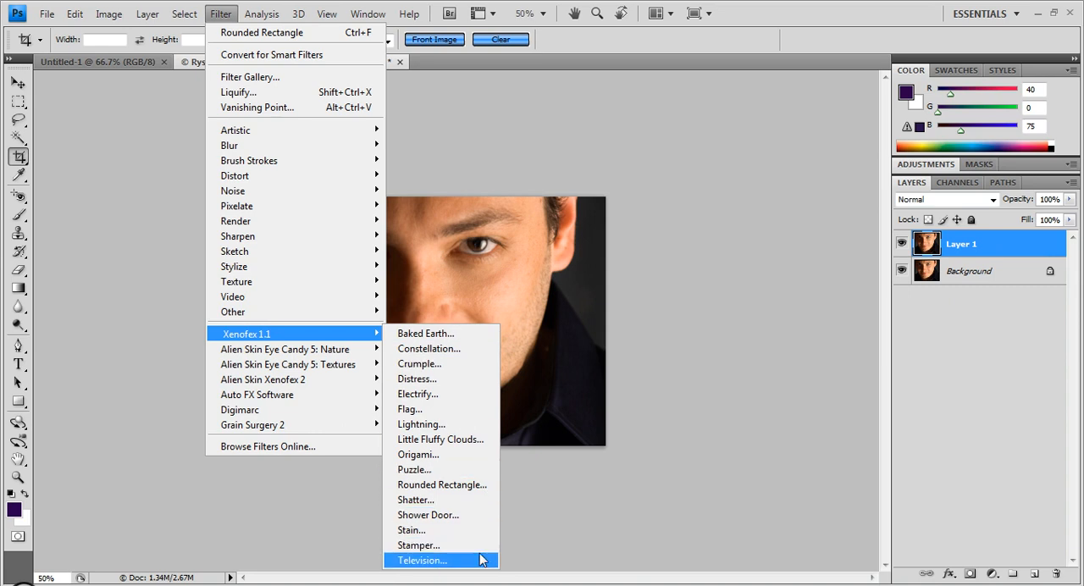
click(422, 560)
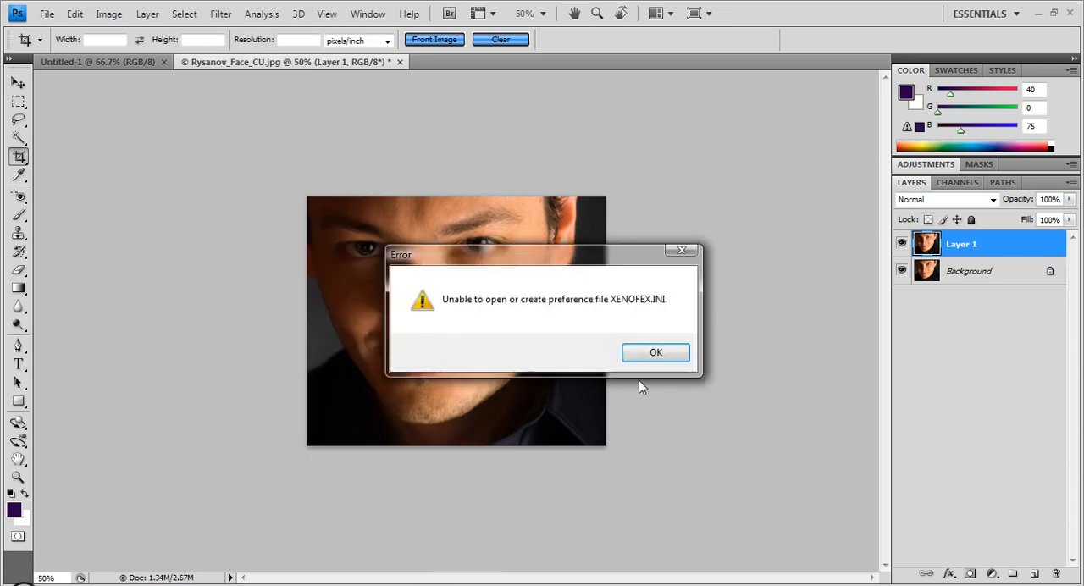
click(649, 357)
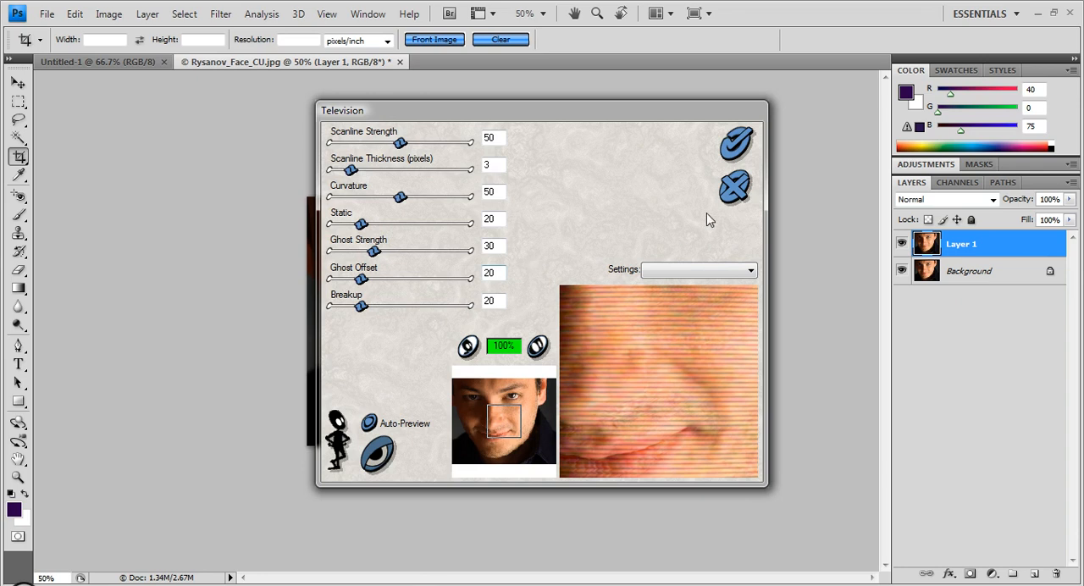
click(466, 349)
click(465, 350)
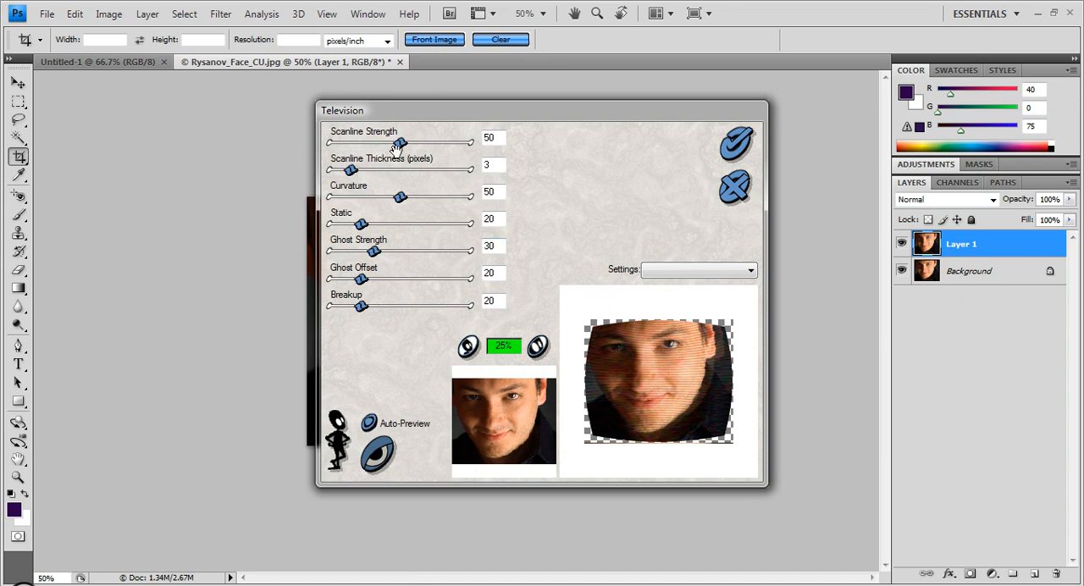
drag(399, 144, 375, 150)
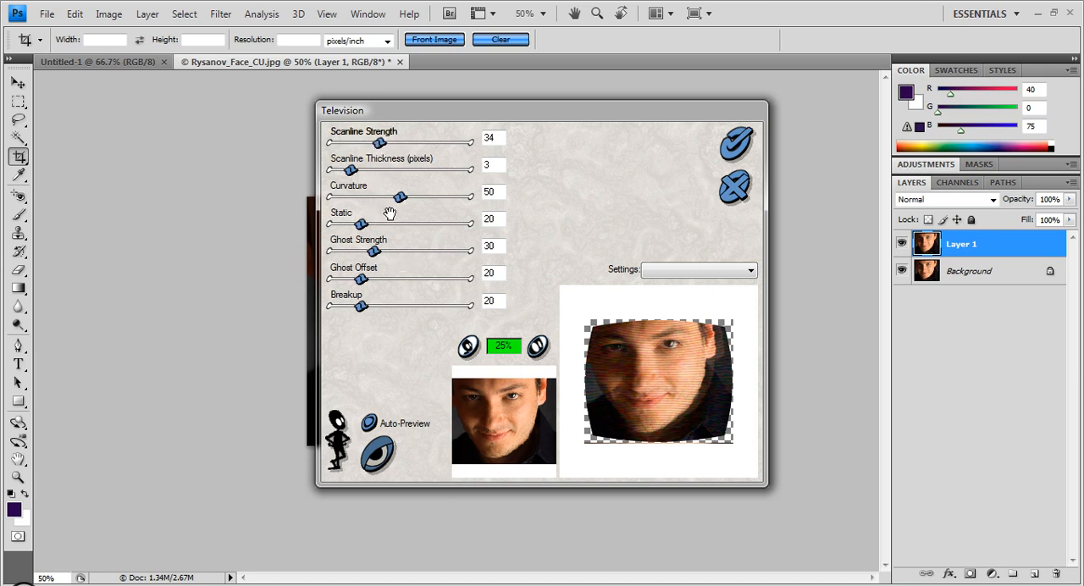
drag(398, 197, 357, 208)
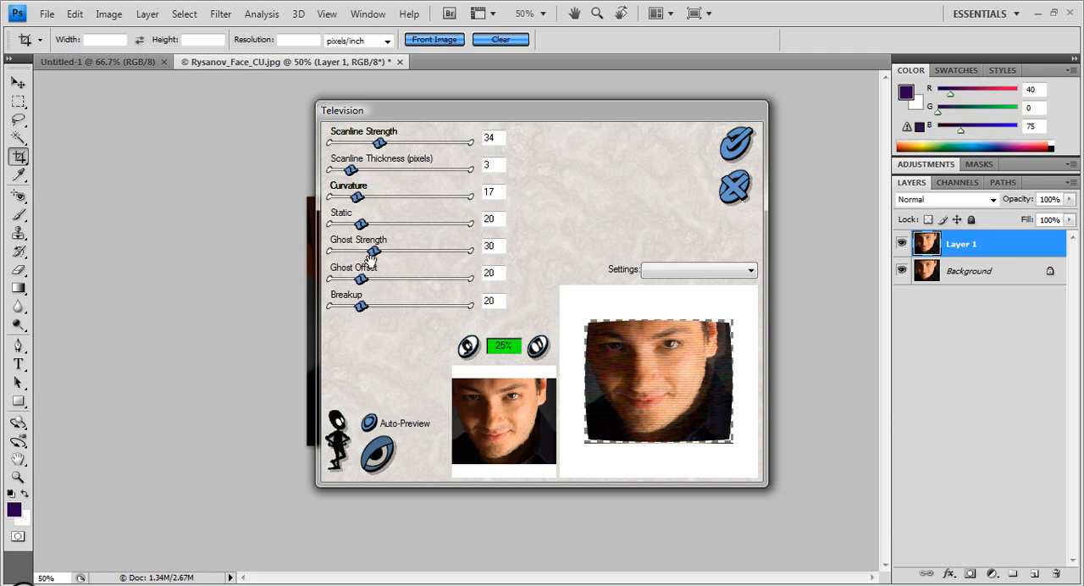
drag(372, 251, 356, 281)
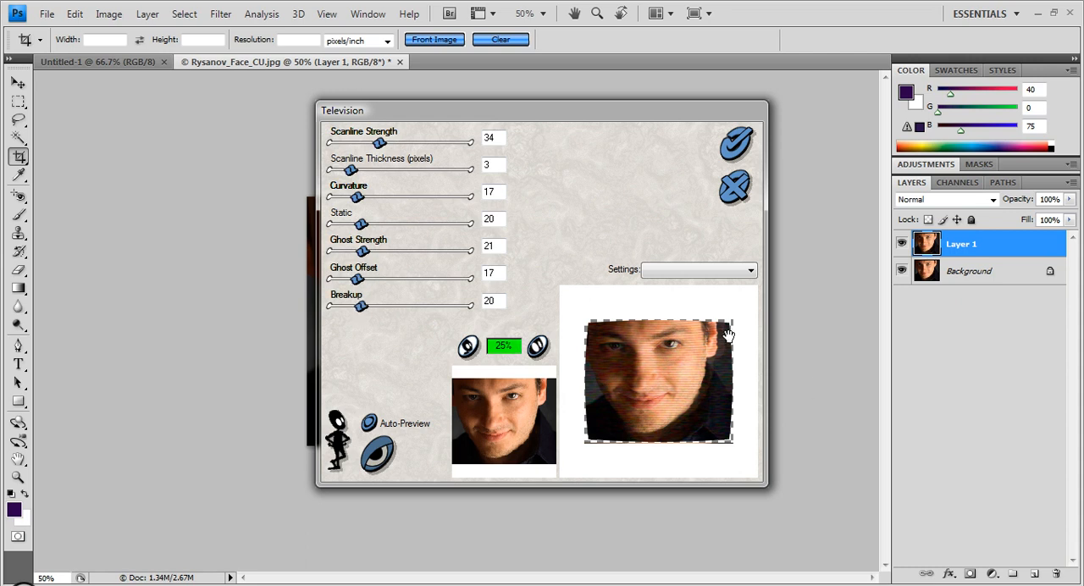
click(736, 144)
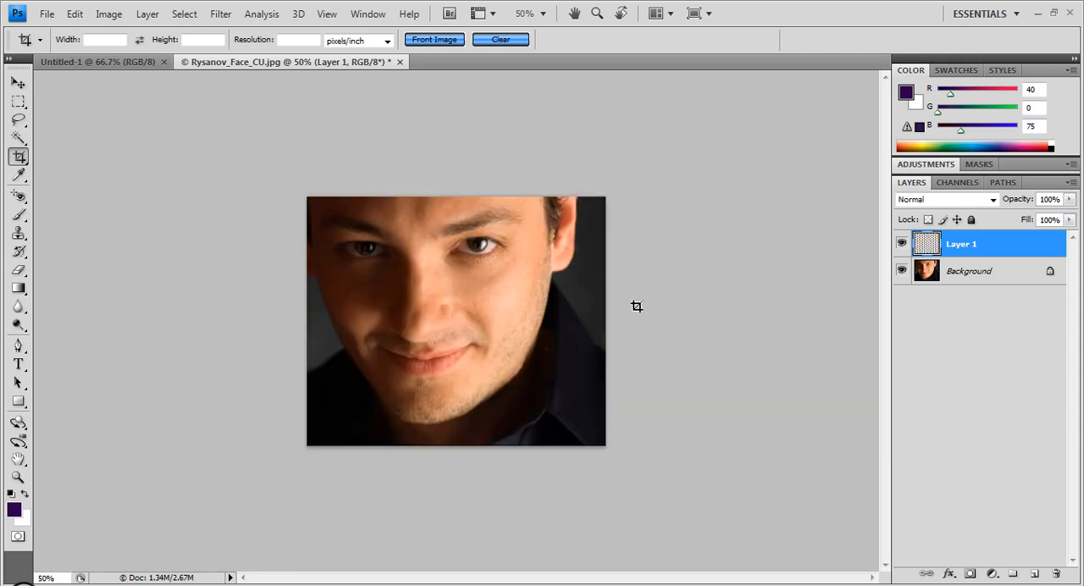
- Hide the Background layer to view the filtered Layer 1 alone, and undo the Television filter
click(901, 271)
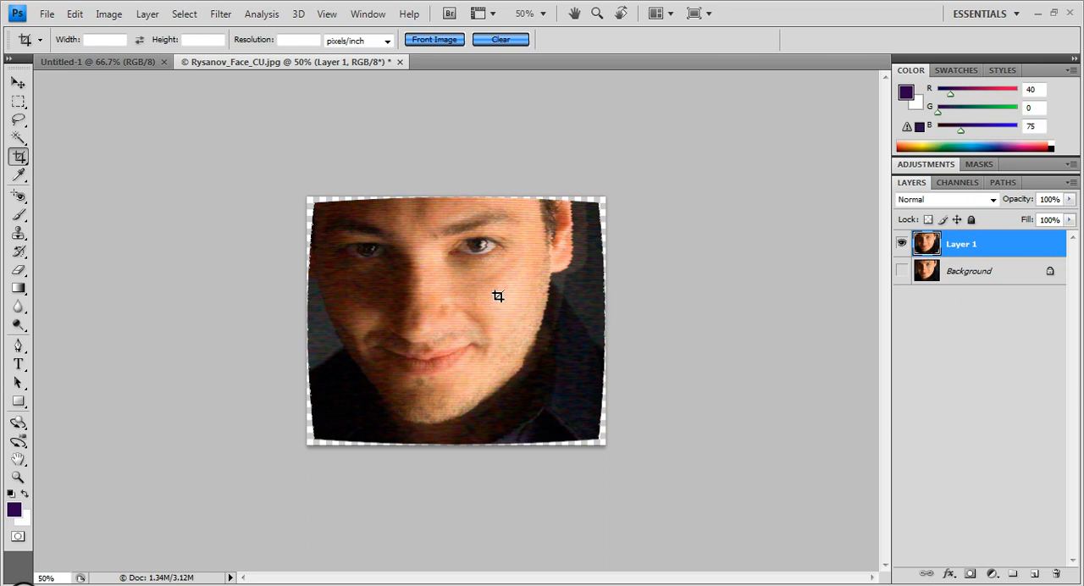
key(ctrl+z)
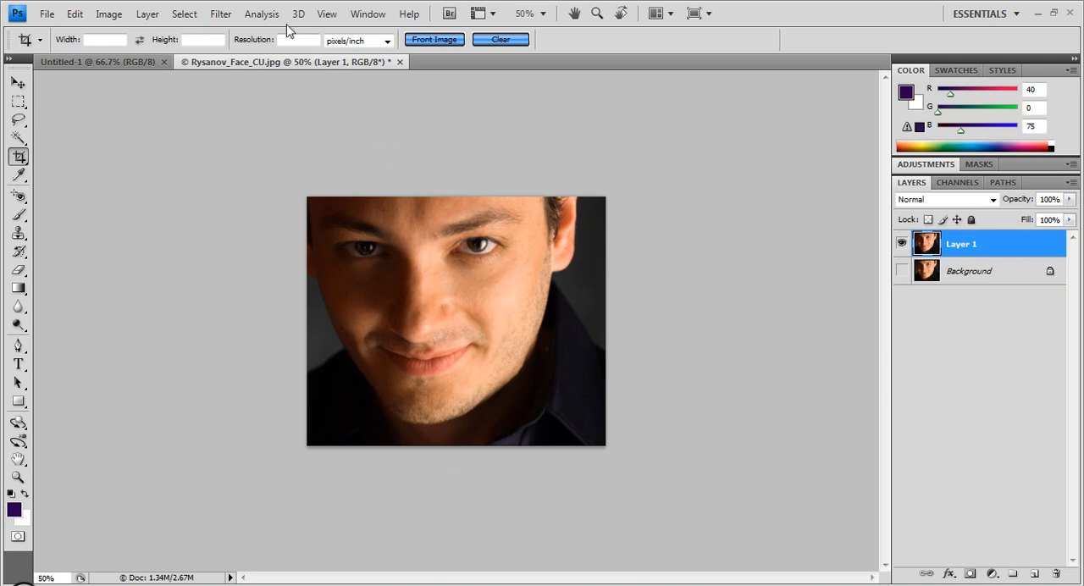
- Open the Xenofex 1.1 Stamper filter on Layer 1 and preview a stamp width of 9 pixels
click(220, 16)
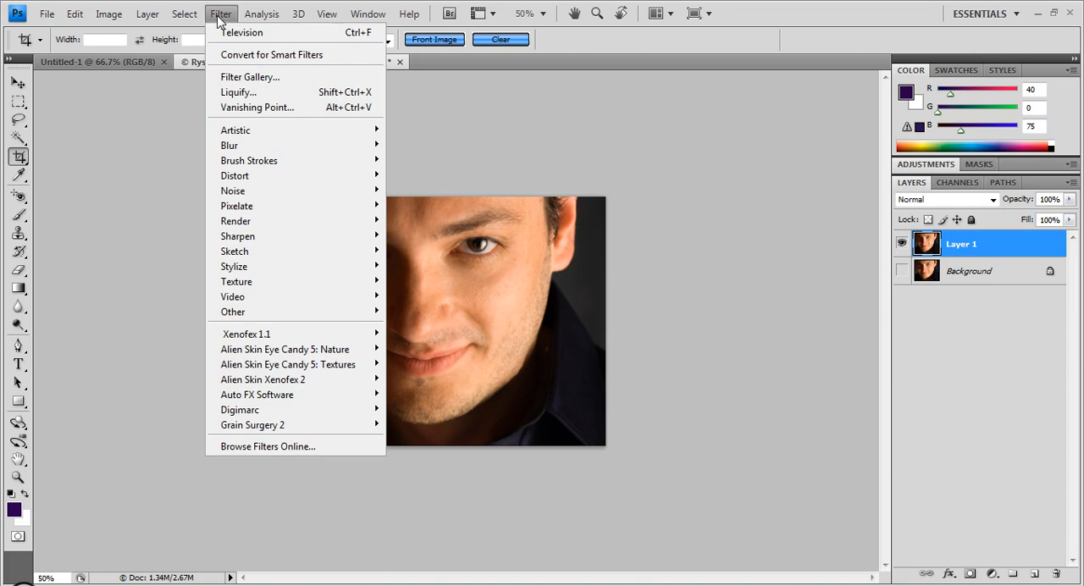
mouse_move(297, 336)
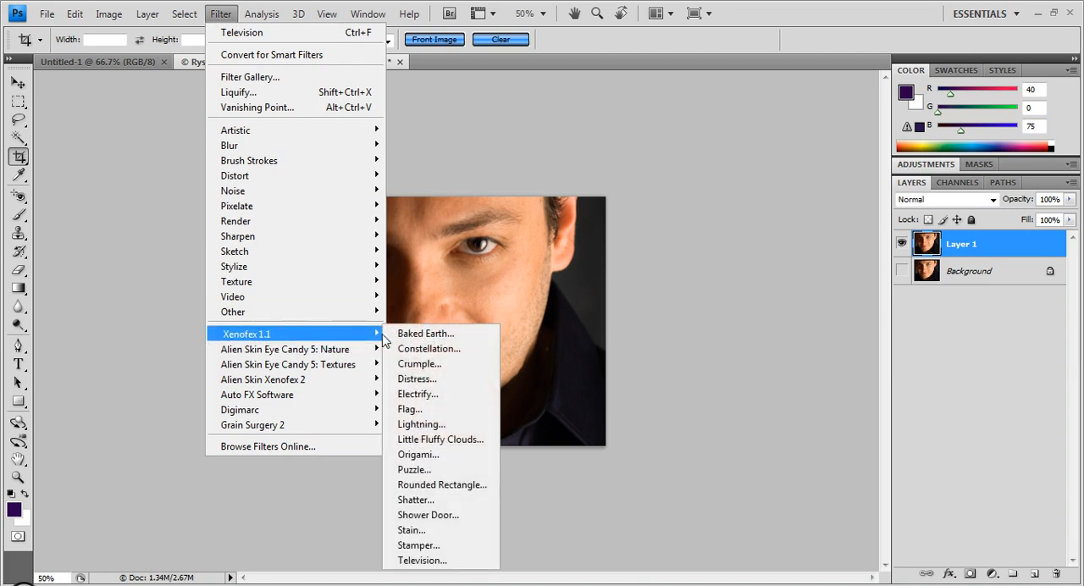
click(463, 546)
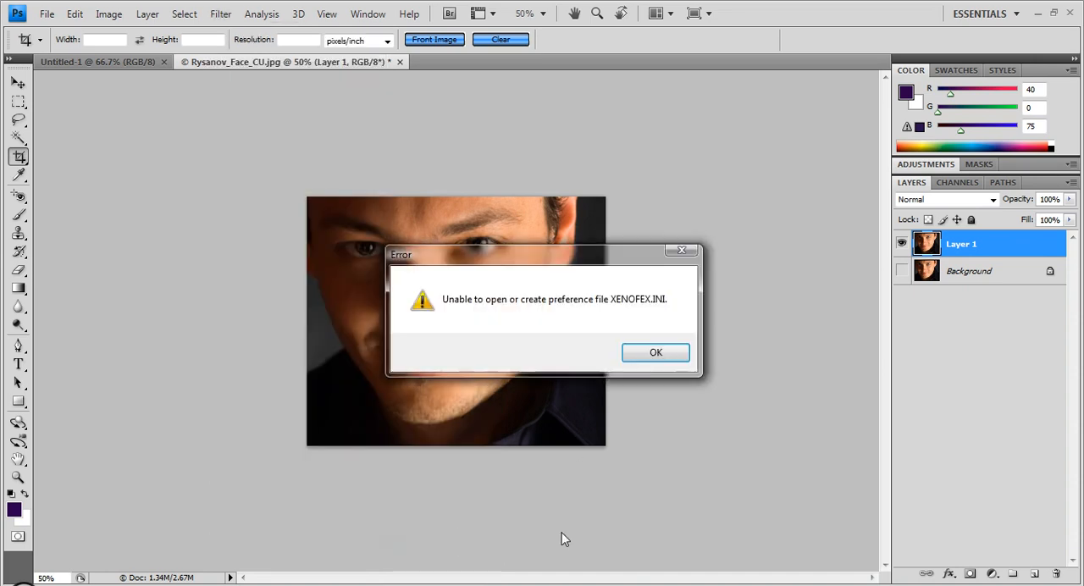
click(640, 360)
drag(586, 299, 701, 453)
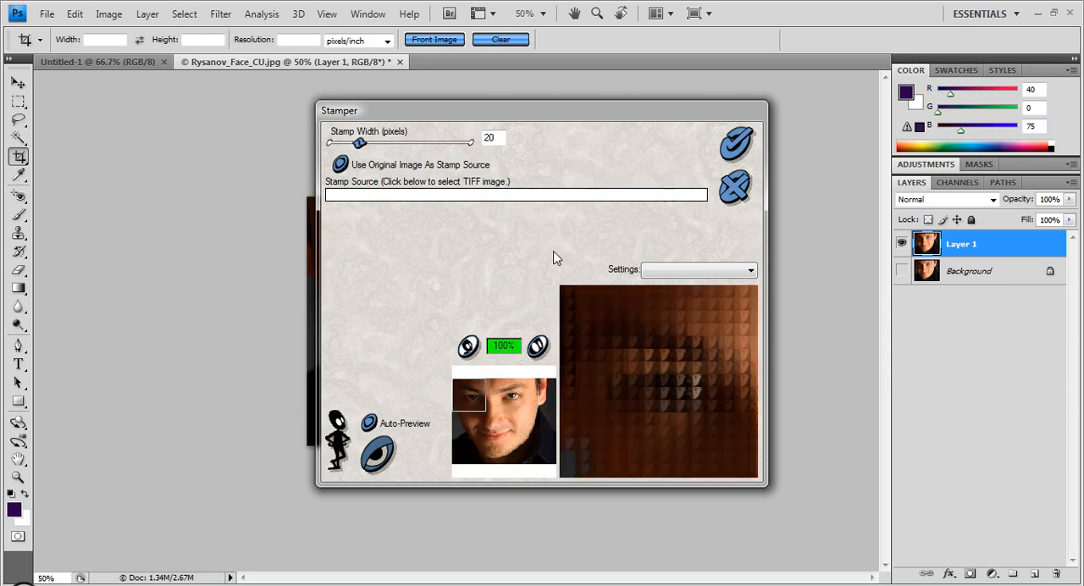
drag(357, 142, 344, 146)
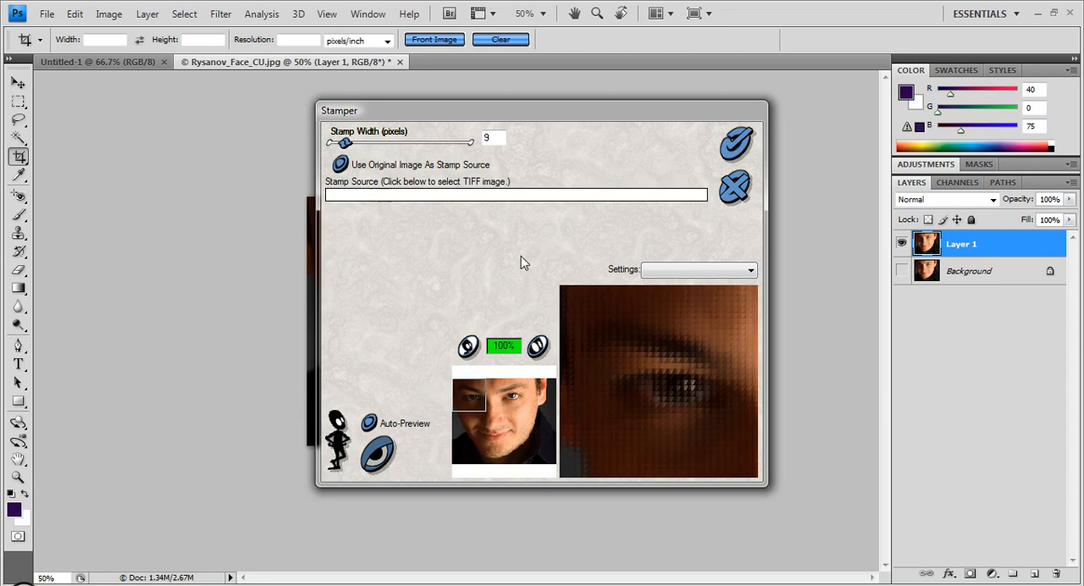
click(468, 347)
click(468, 347)
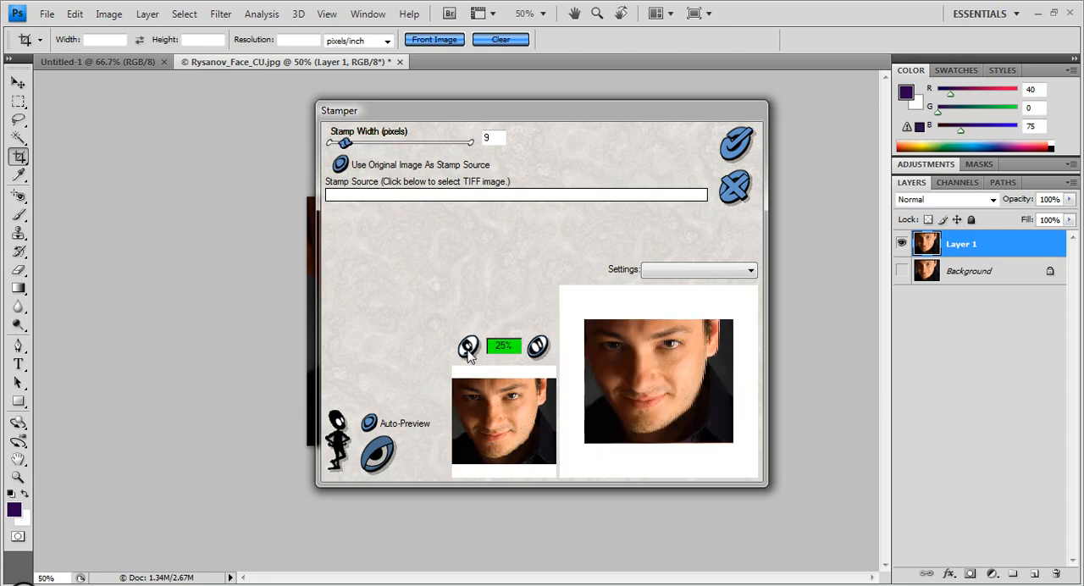
click(537, 347)
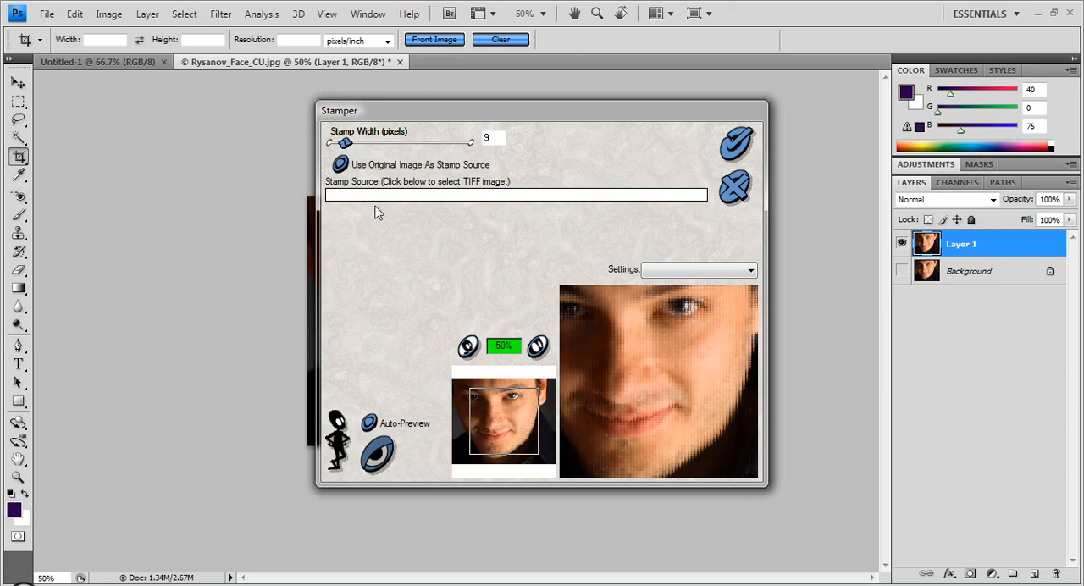
- Try stamp widths of 41 and 16 pixels, and apply the Stamper filter with a width of 12 pixels
drag(356, 144, 387, 144)
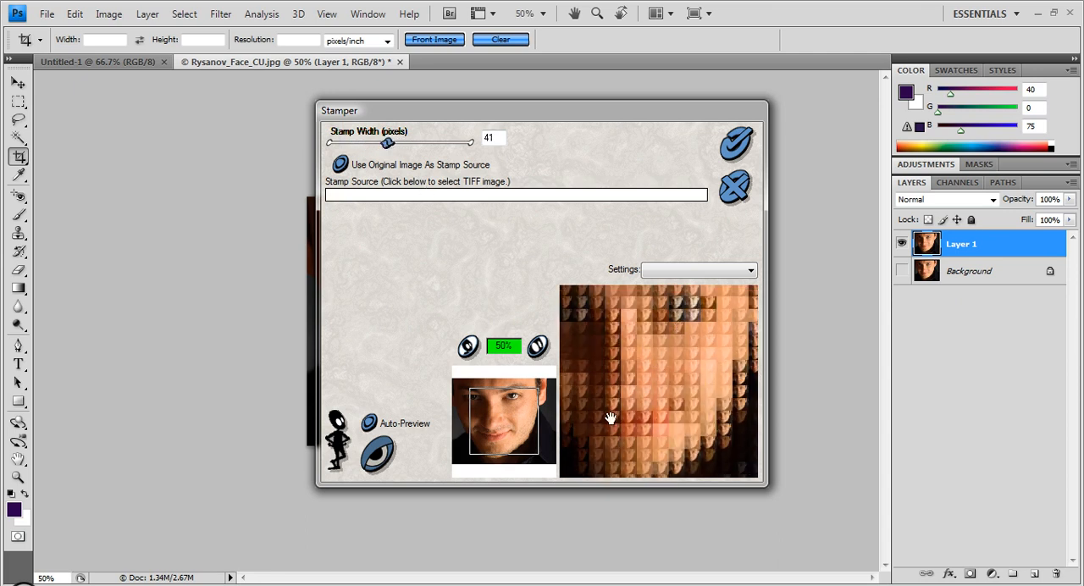
drag(351, 144, 354, 144)
click(538, 347)
click(538, 347)
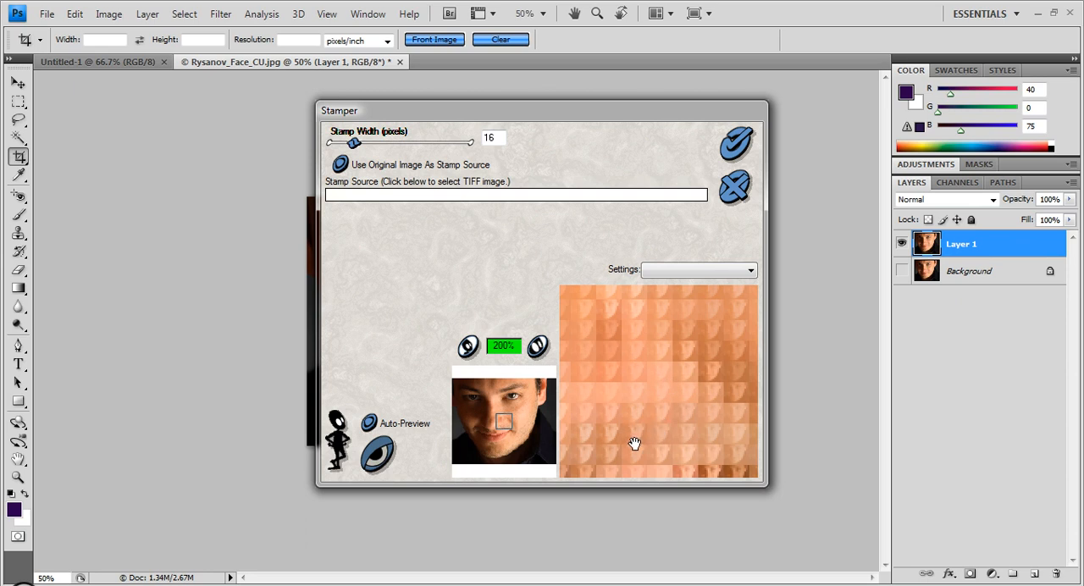
click(468, 347)
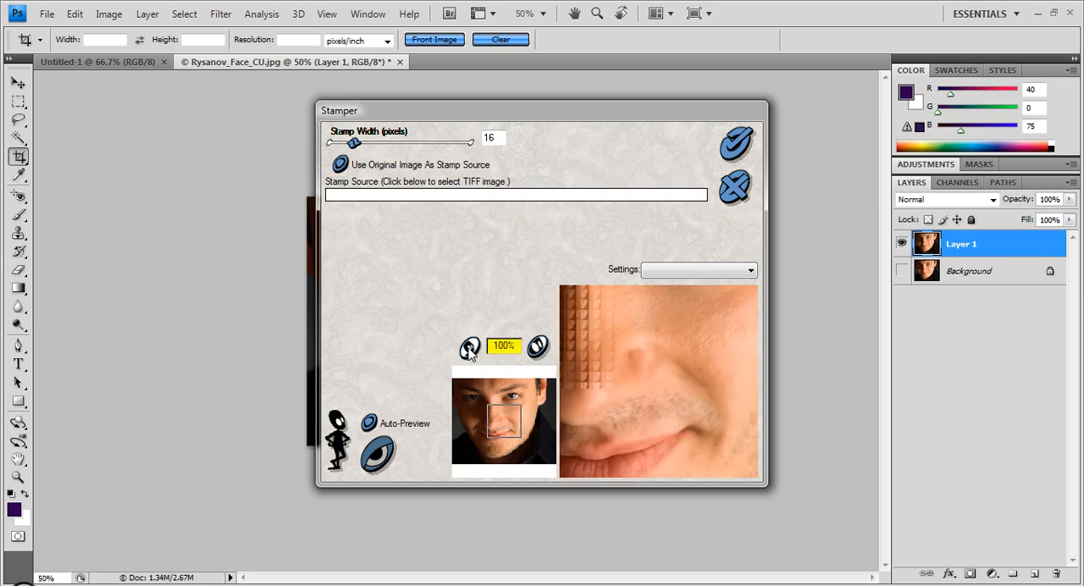
click(468, 347)
click(468, 347)
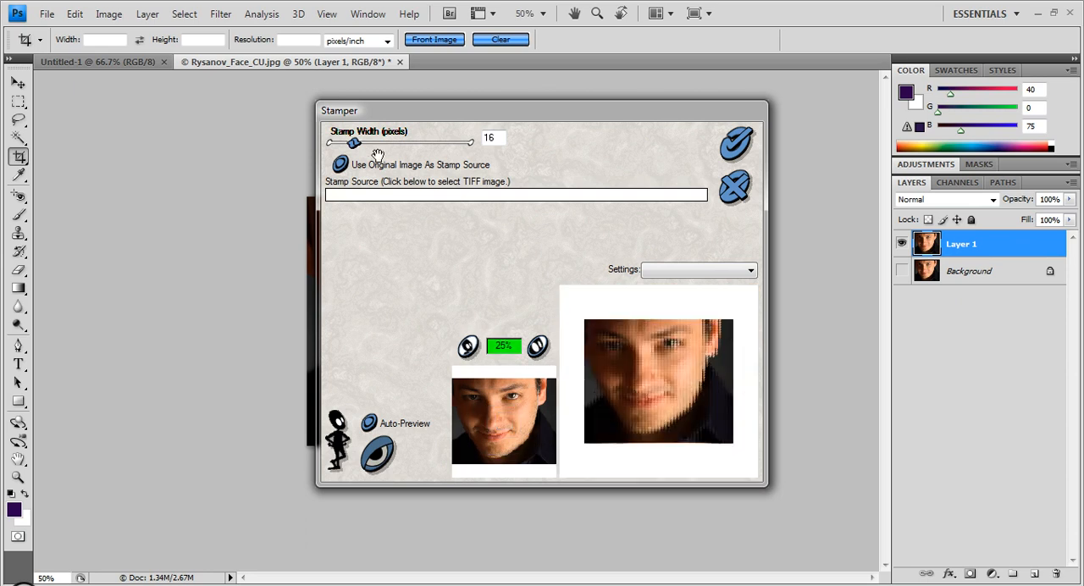
drag(352, 144, 348, 144)
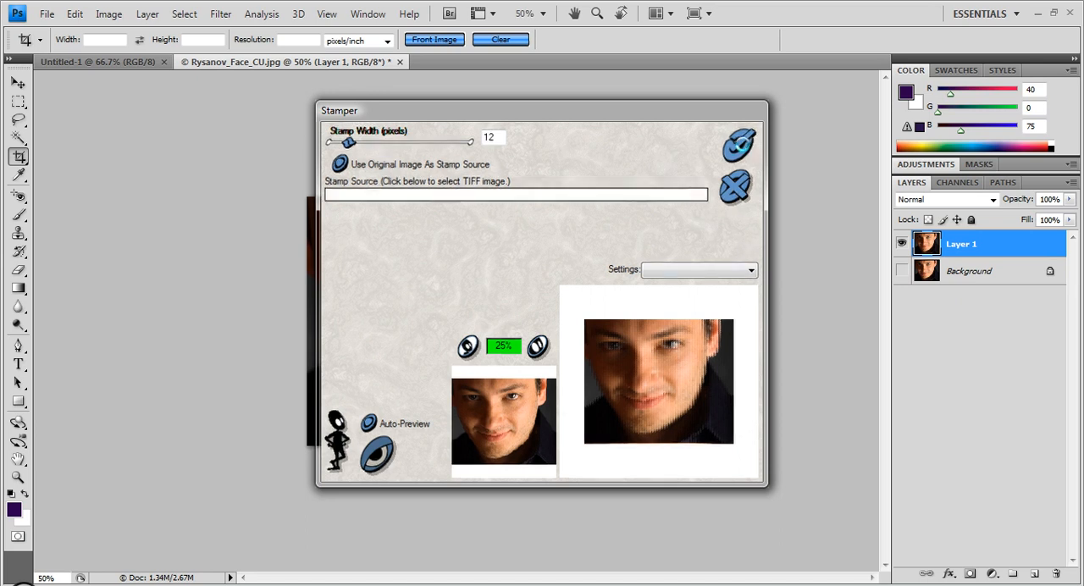
click(739, 153)
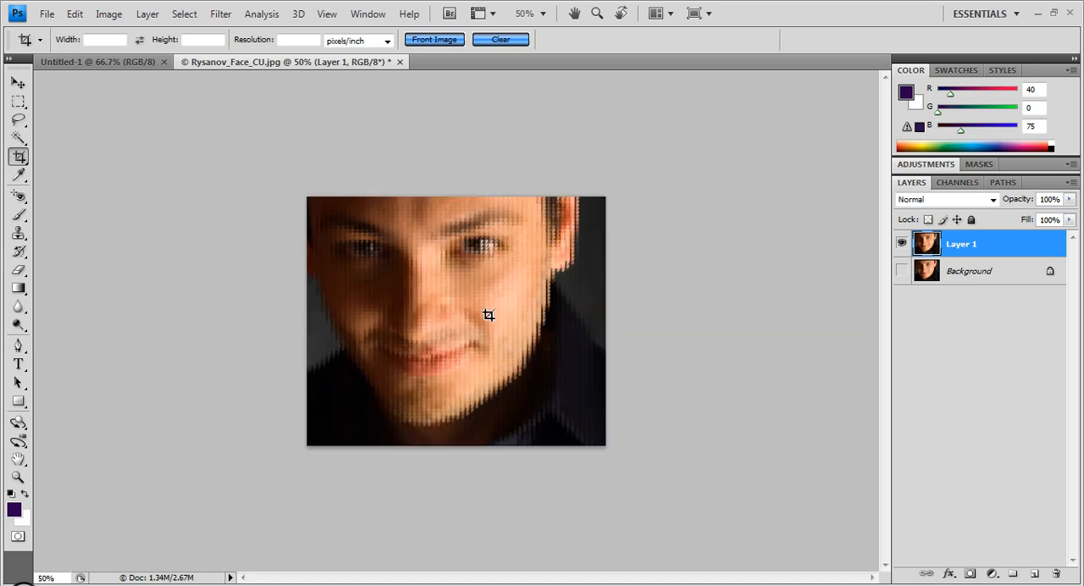
- Examine the stamped pattern on the face up close, and undo the Stamper filter
click(18, 478)
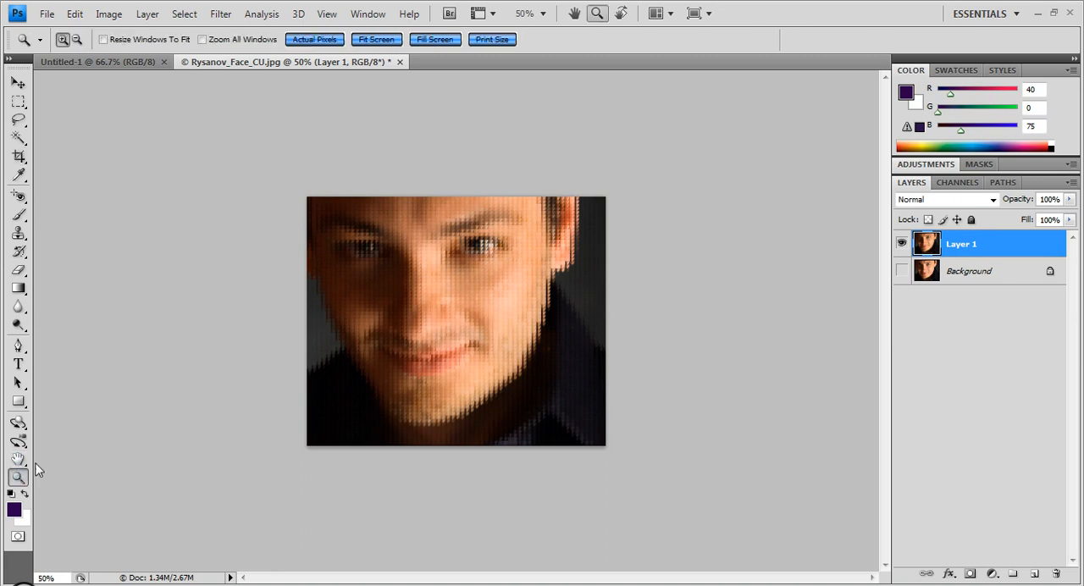
click(462, 316)
click(463, 320)
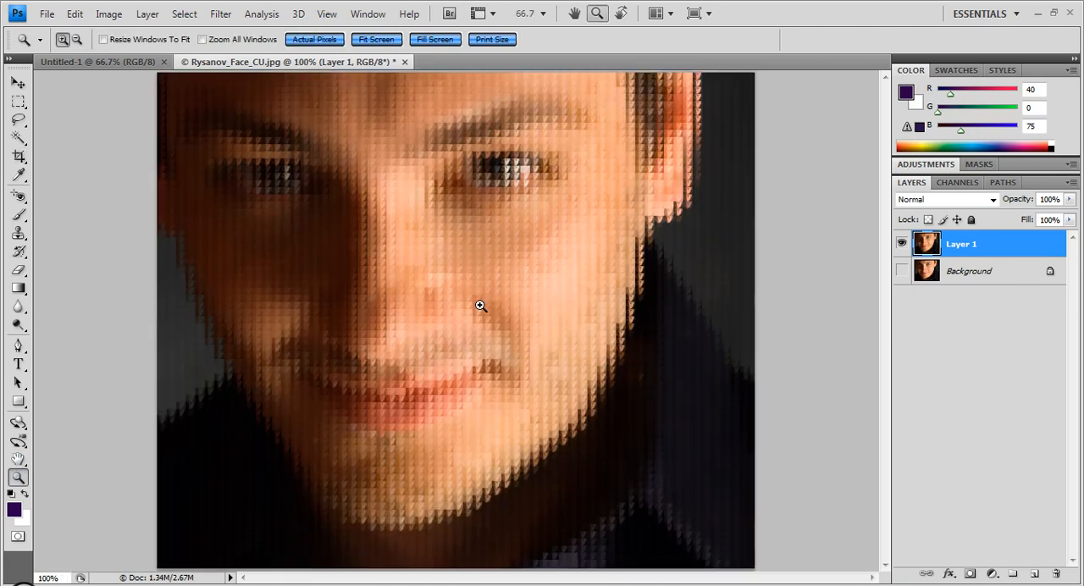
alt+click(392, 340)
alt+click(392, 341)
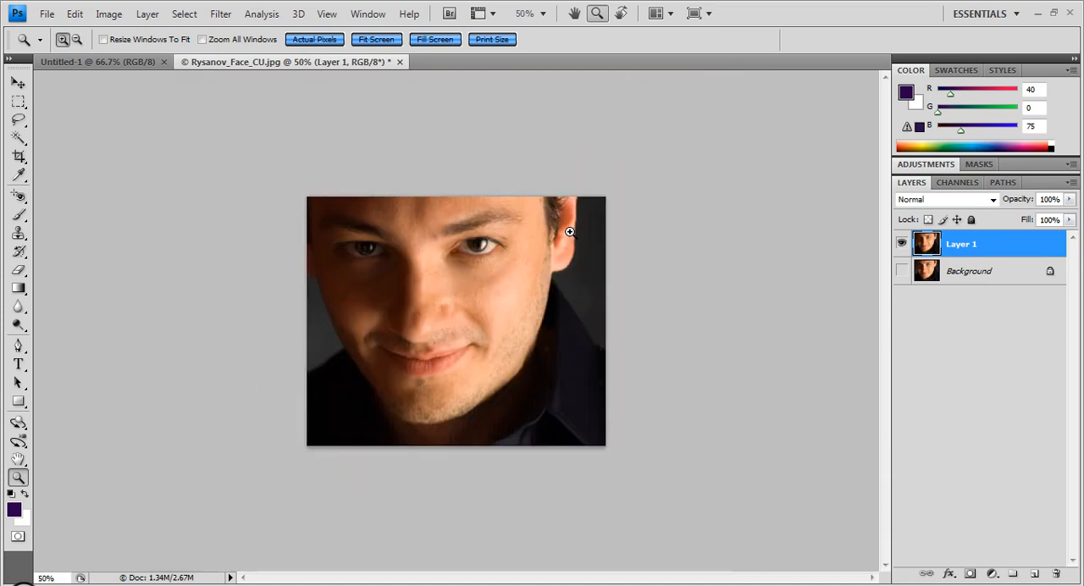
- Preview the Xenofex 1.1 Puzzle filter on the whole portrait and close it without applying
click(220, 14)
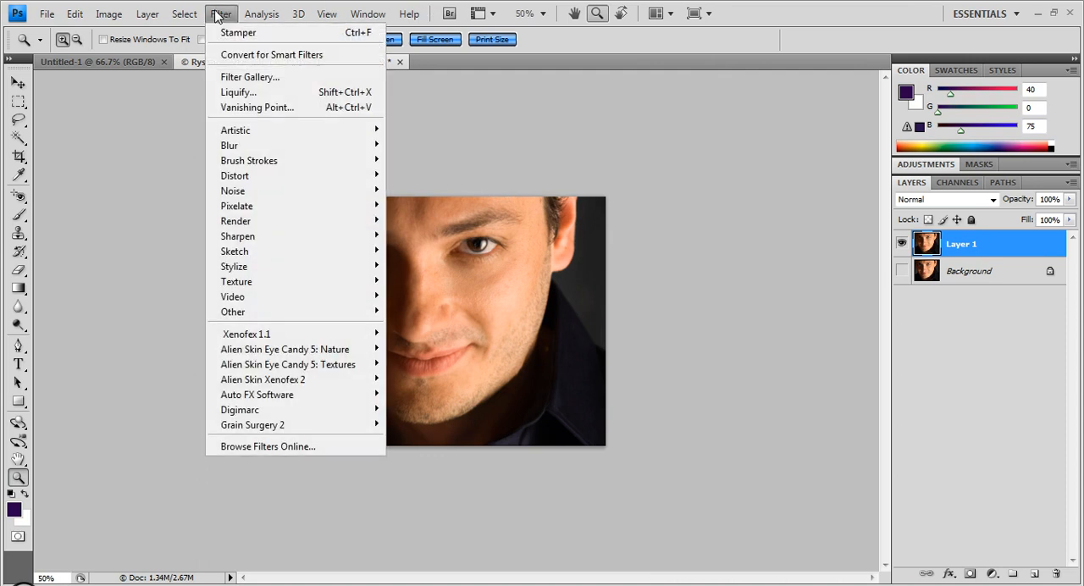
mouse_move(197, 16)
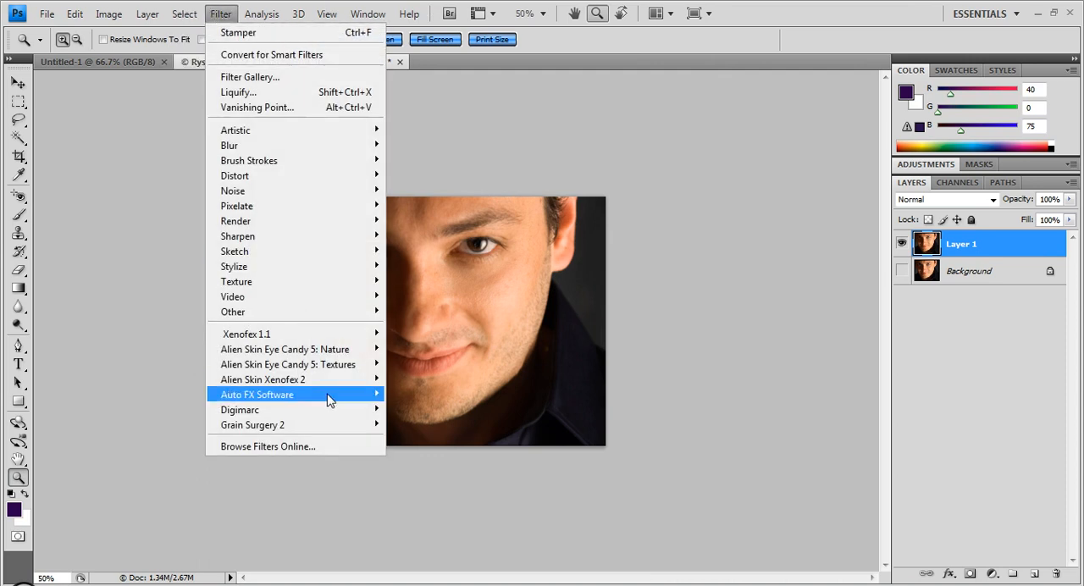
mouse_move(330, 335)
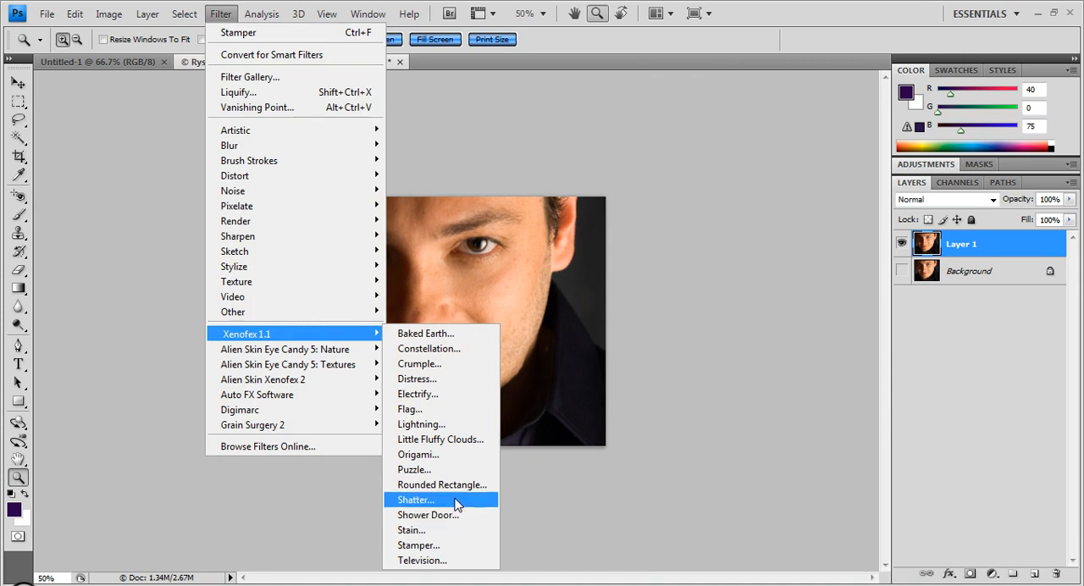
click(459, 469)
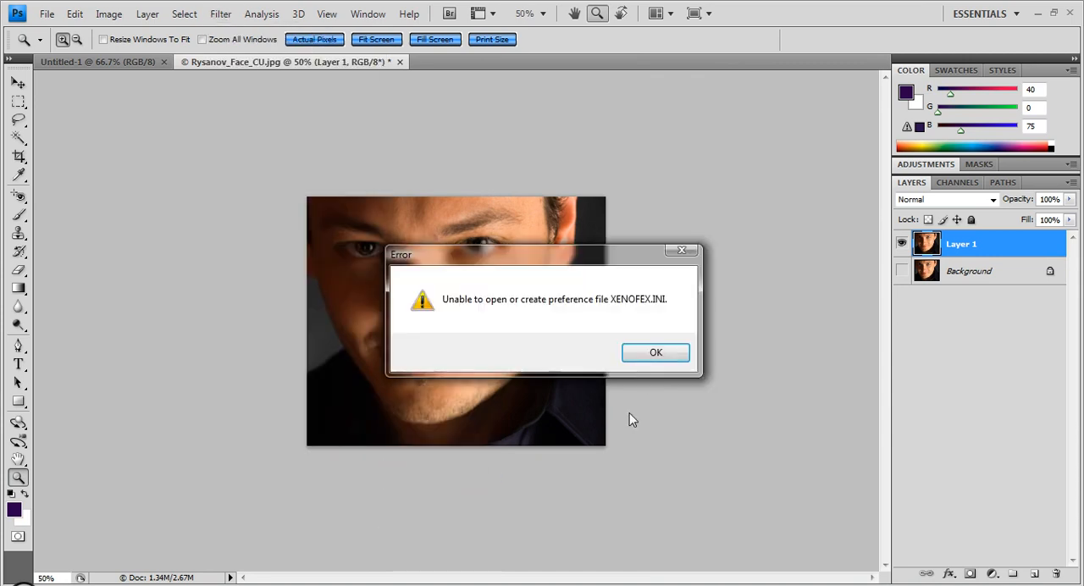
click(648, 356)
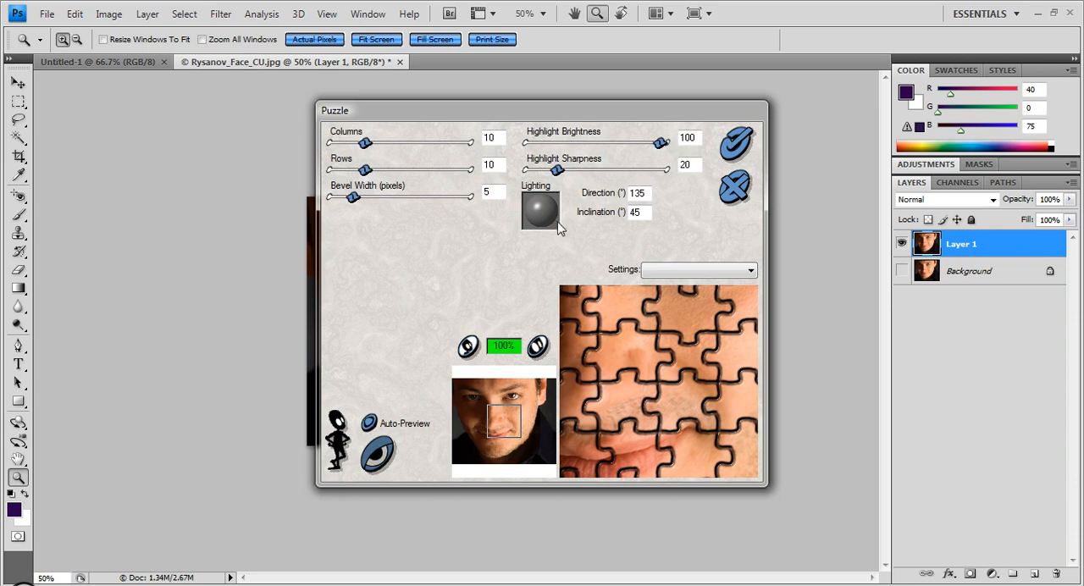
click(468, 347)
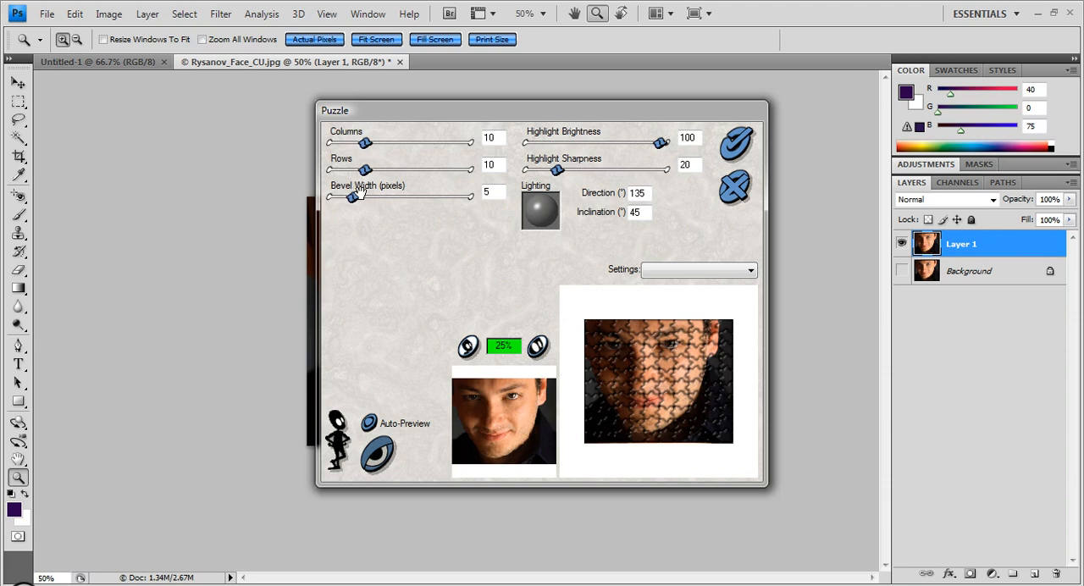
click(735, 188)
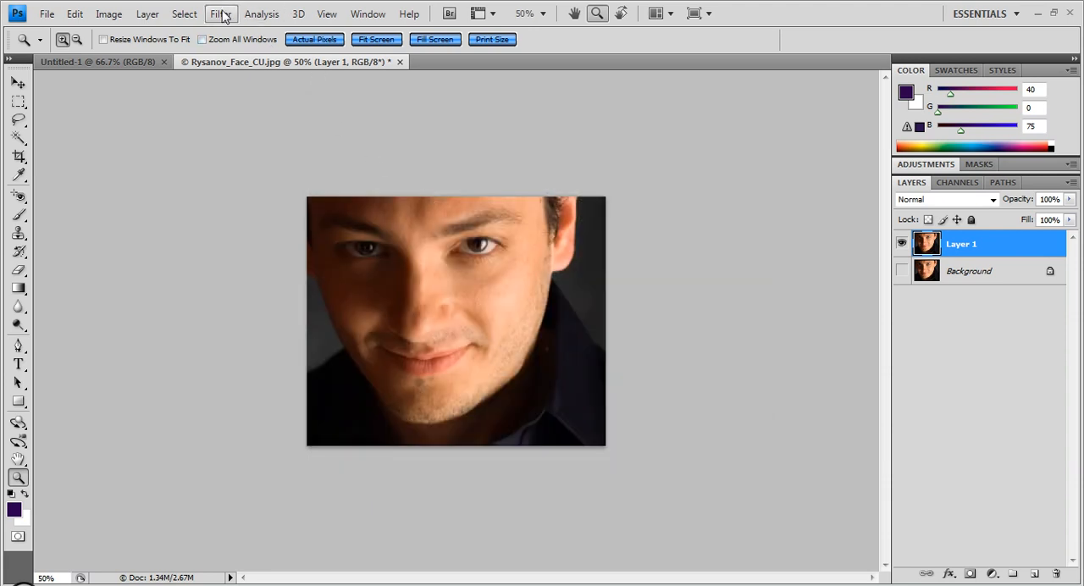
- Open the Xenofex 1.1 Flag filter on Layer 1 and preview ripple thicknesses of 18 and 40 with a ripple strength of 49
click(184, 13)
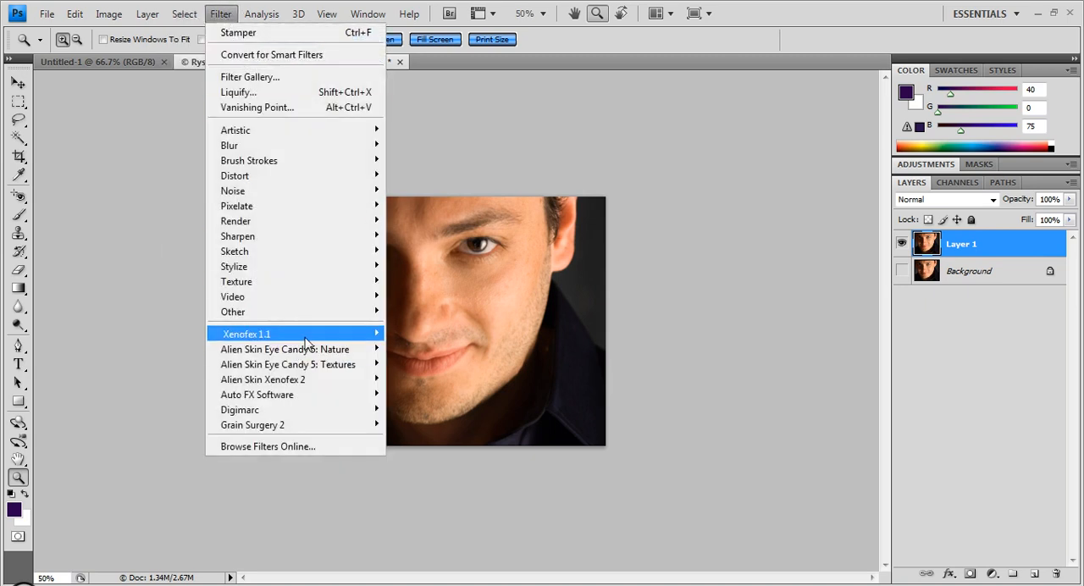
mouse_move(308, 341)
click(447, 413)
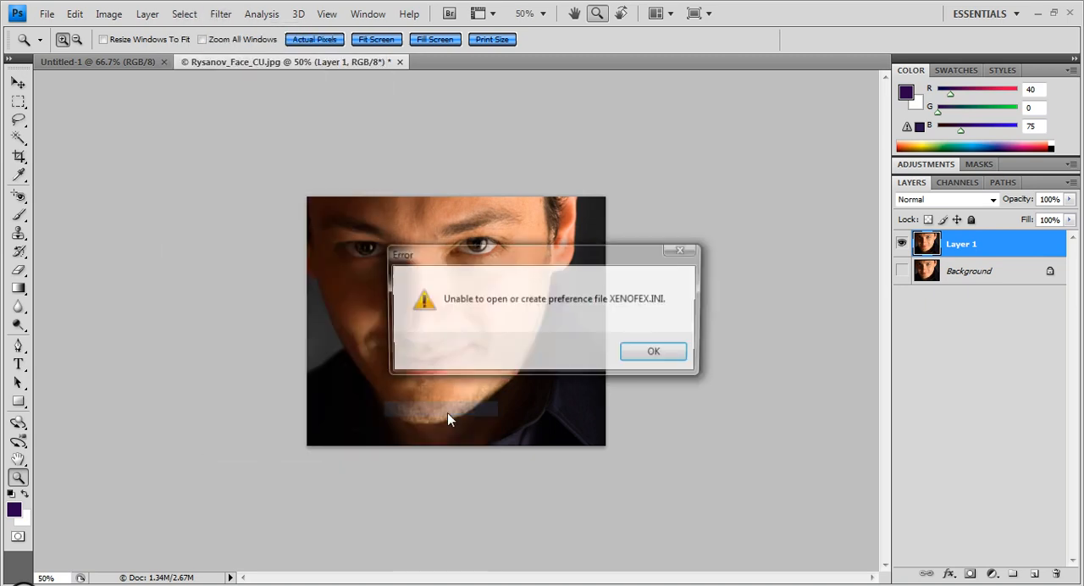
click(650, 353)
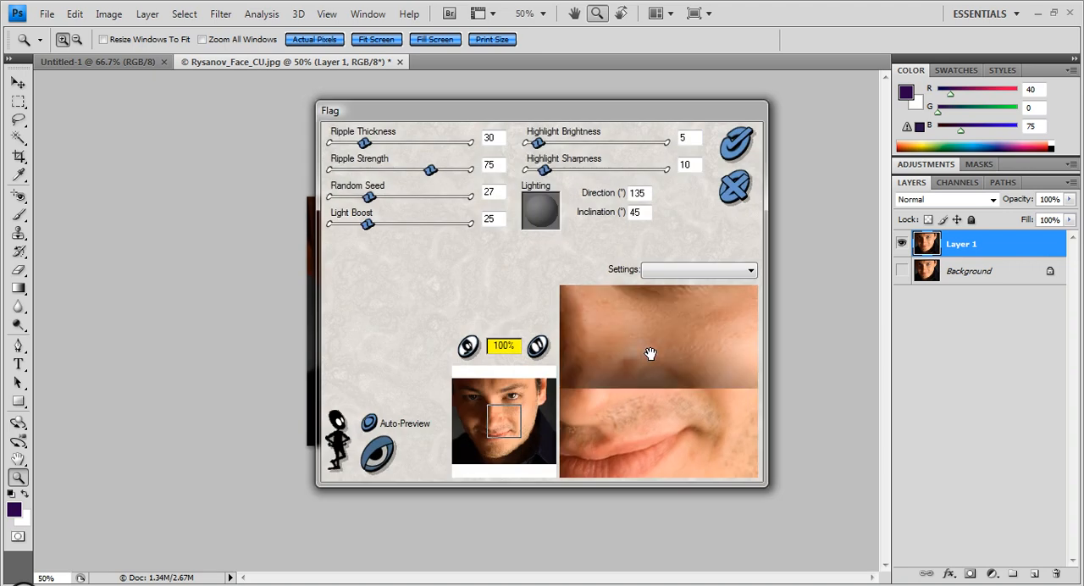
drag(430, 170, 345, 144)
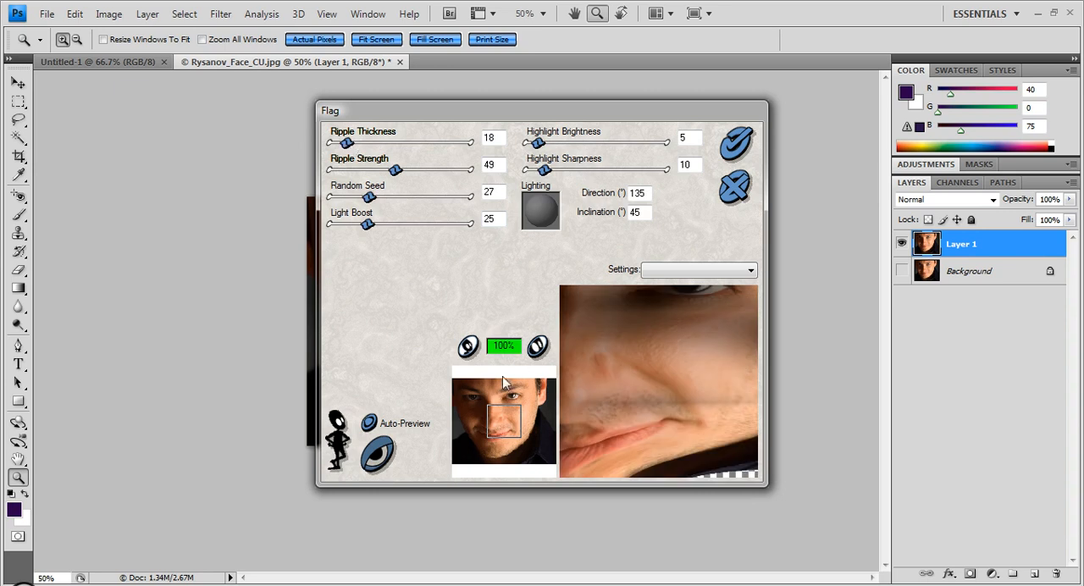
click(467, 347)
drag(346, 143, 378, 142)
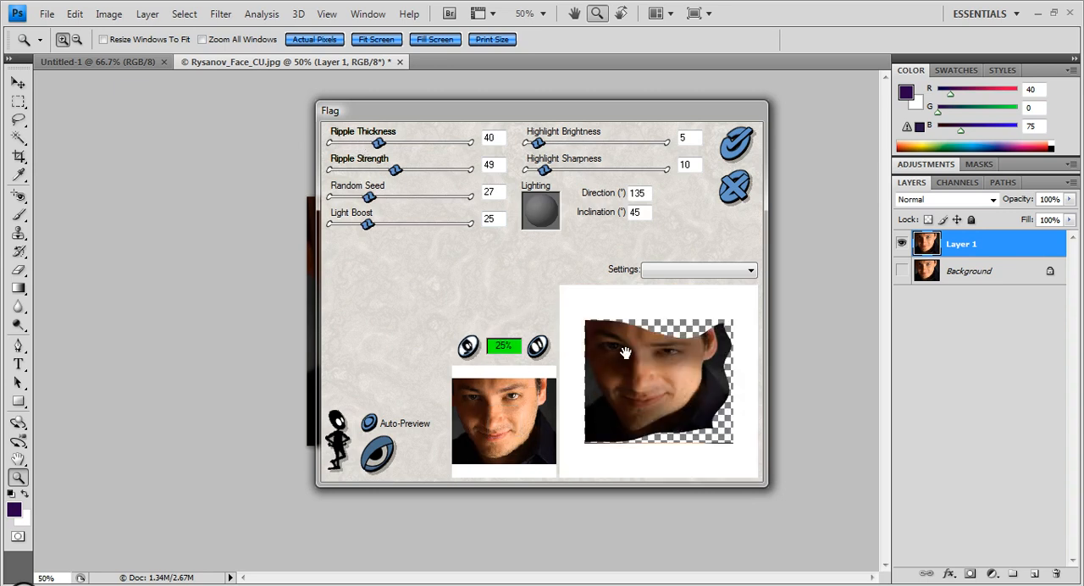
- Apply the Flag filter with a ripple strength of 73 and a random seed of 21, and undo it
drag(395, 169, 425, 170)
mouse_move(368, 196)
mouse_down()
mouse_move(382, 198)
mouse_move(343, 200)
mouse_move(362, 199)
mouse_up()
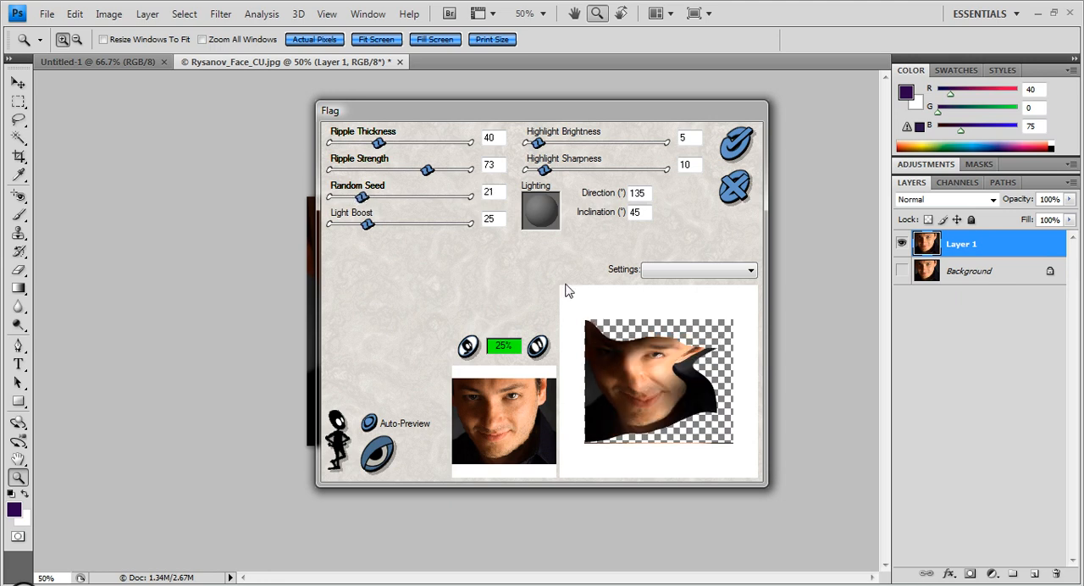
click(737, 146)
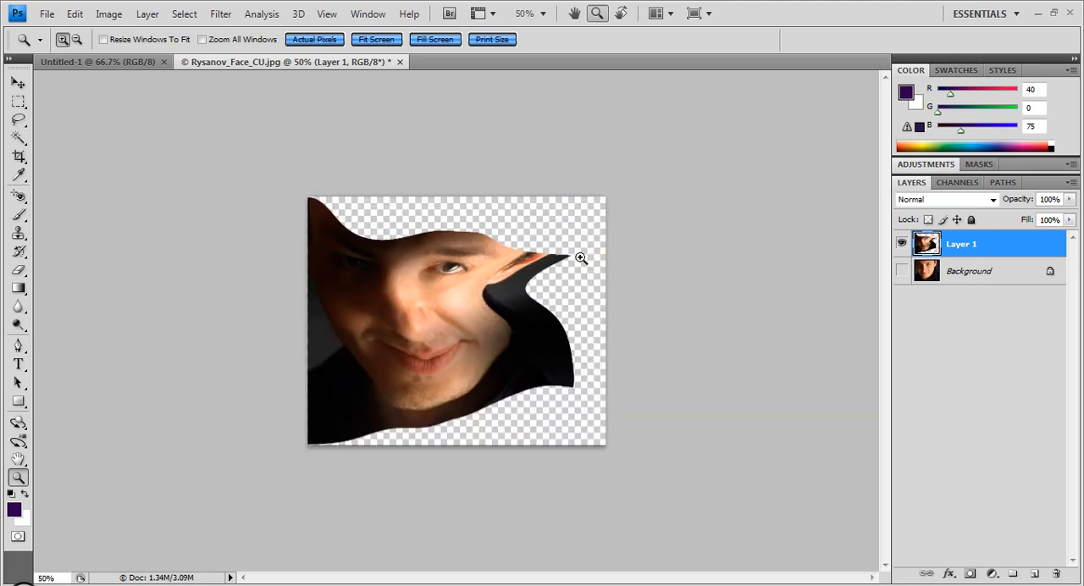
key(ctrl+z)
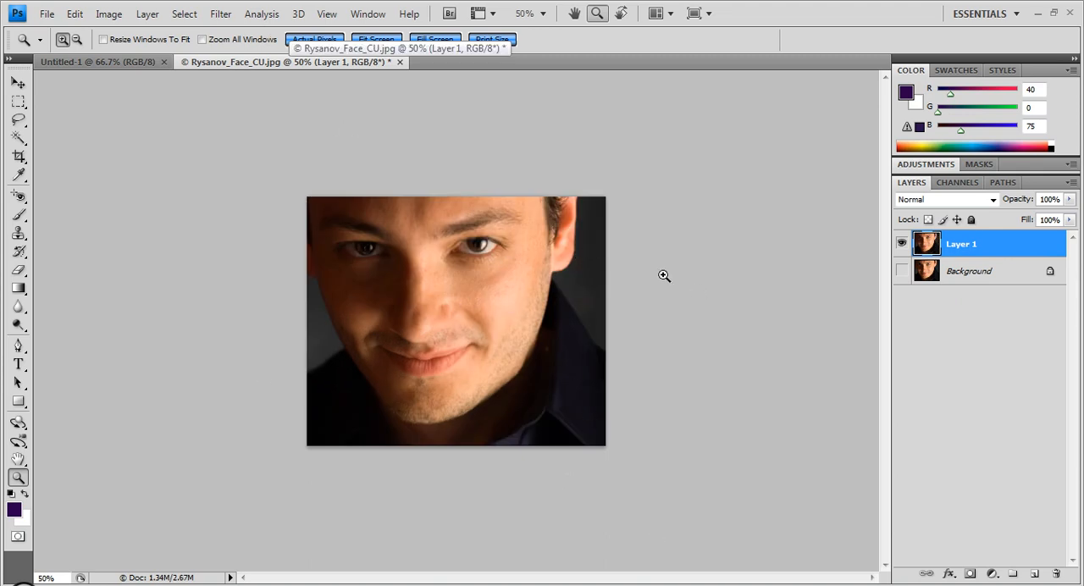
- Open the Xenofex 1.1 Little Fluffy Clouds filter on Layer 1 and preview its default clouds on different parts of the face
click(214, 15)
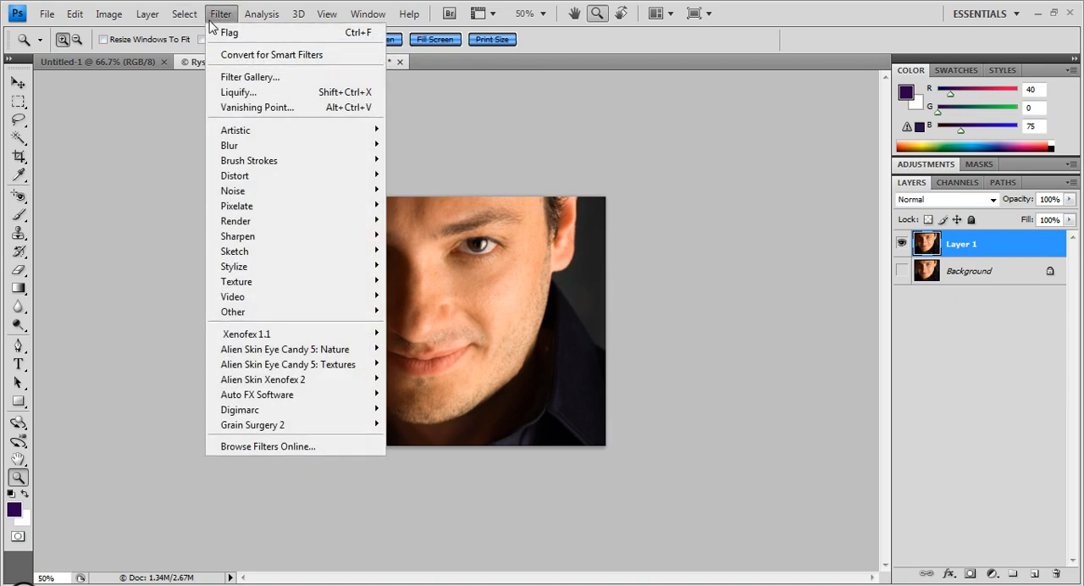
mouse_move(285, 334)
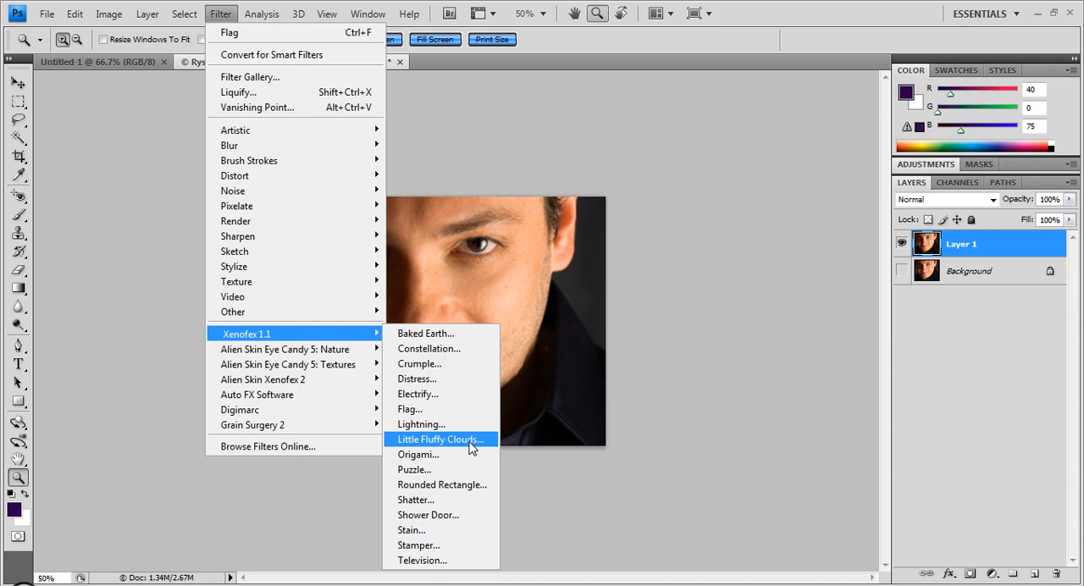
click(472, 440)
click(675, 359)
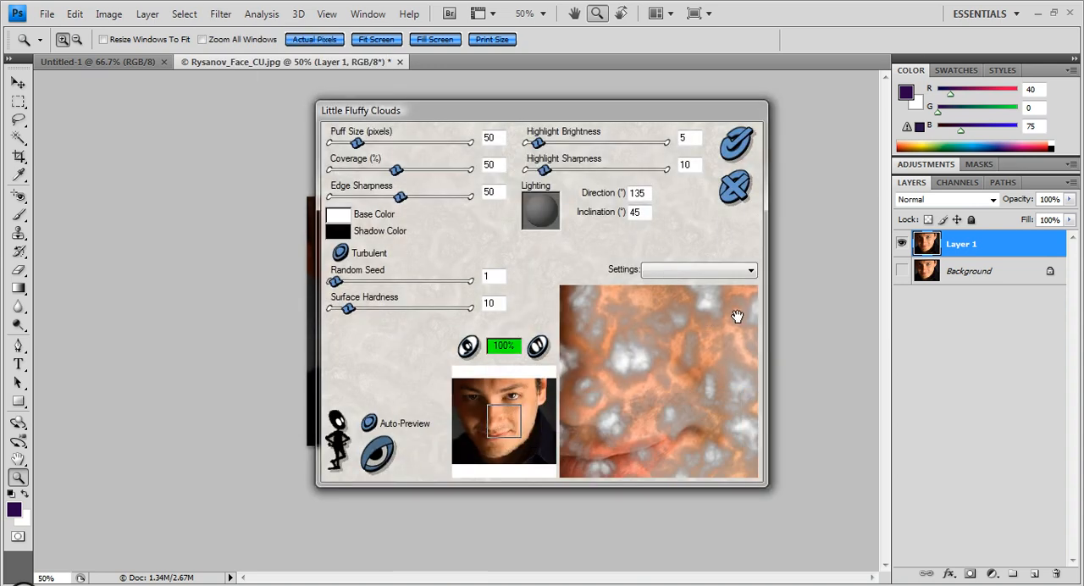
drag(640, 359, 688, 435)
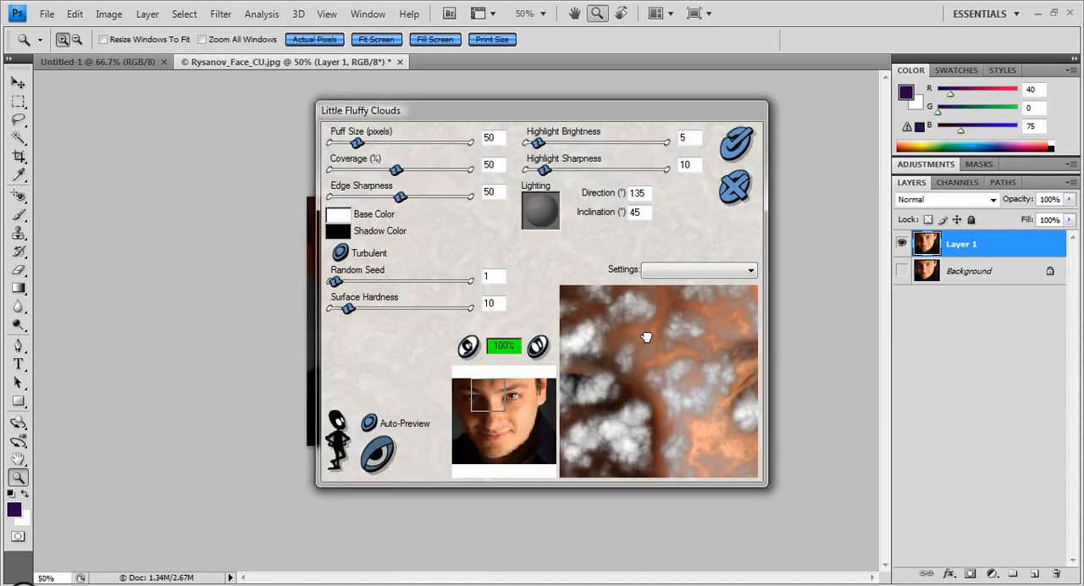
drag(672, 394, 733, 367)
- Preview the clouds on the whole portrait with a puff size of 172 pixels and 58% coverage, and close the filter without applying
click(468, 345)
click(468, 346)
click(435, 170)
click(423, 142)
drag(435, 170, 408, 170)
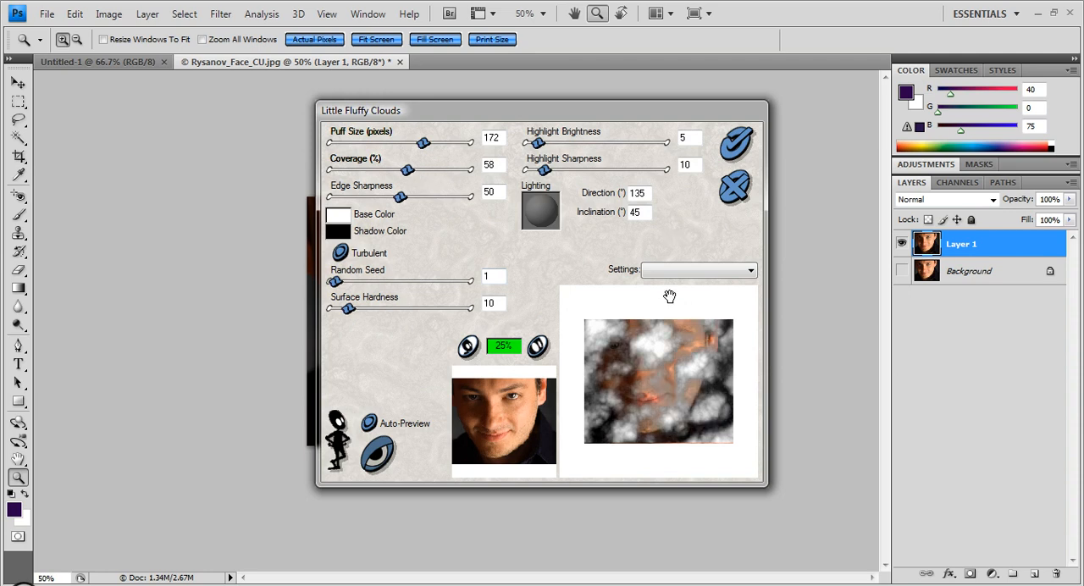
click(743, 182)
- Preview the Xenofex 1.1 Lightning filter on the whole portrait and apply it to Layer 1 with its default settings
click(220, 13)
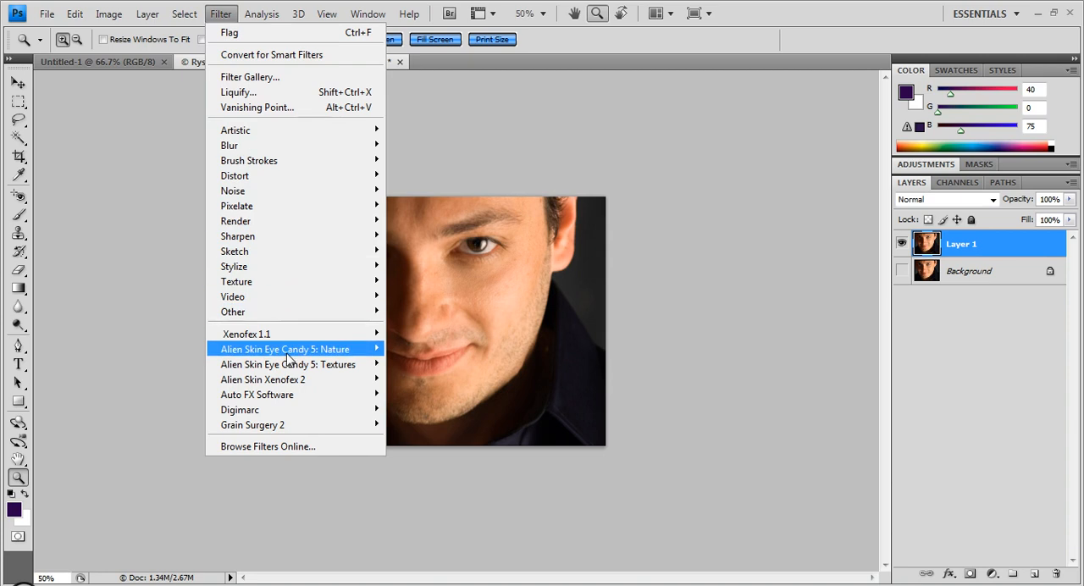
mouse_move(298, 337)
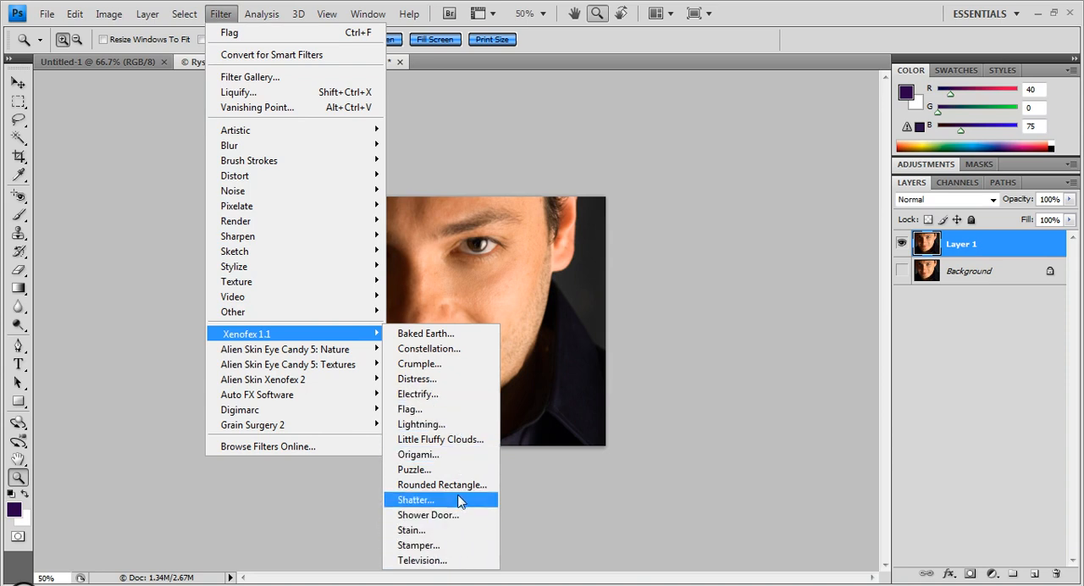
click(460, 425)
click(656, 353)
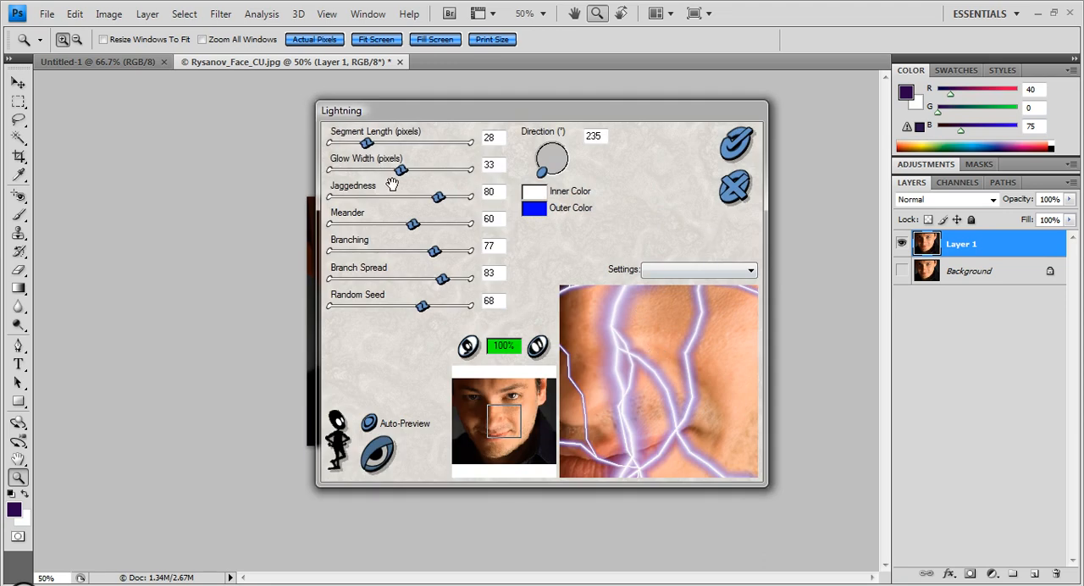
click(468, 347)
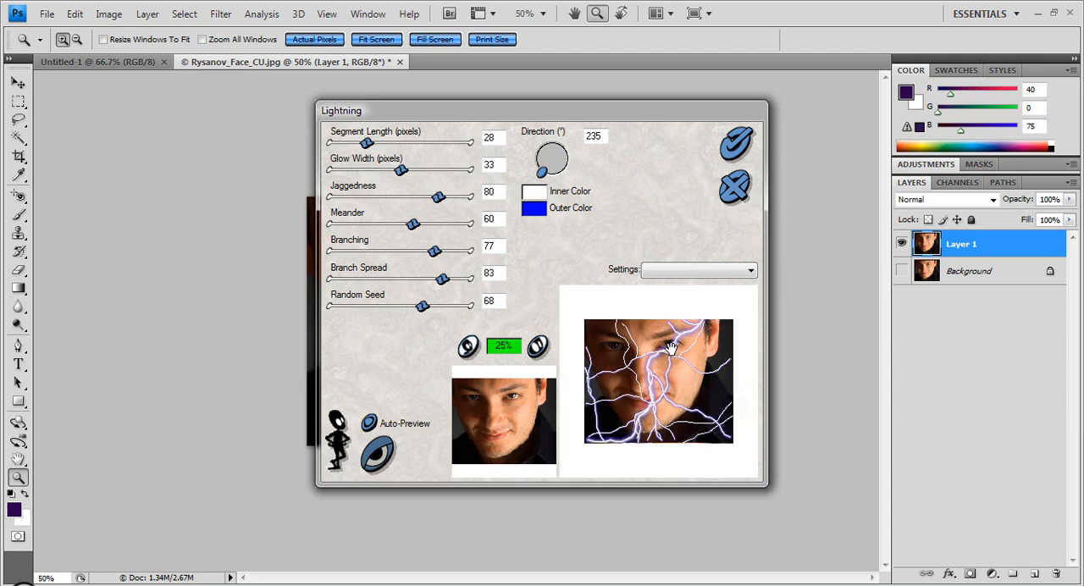
click(737, 142)
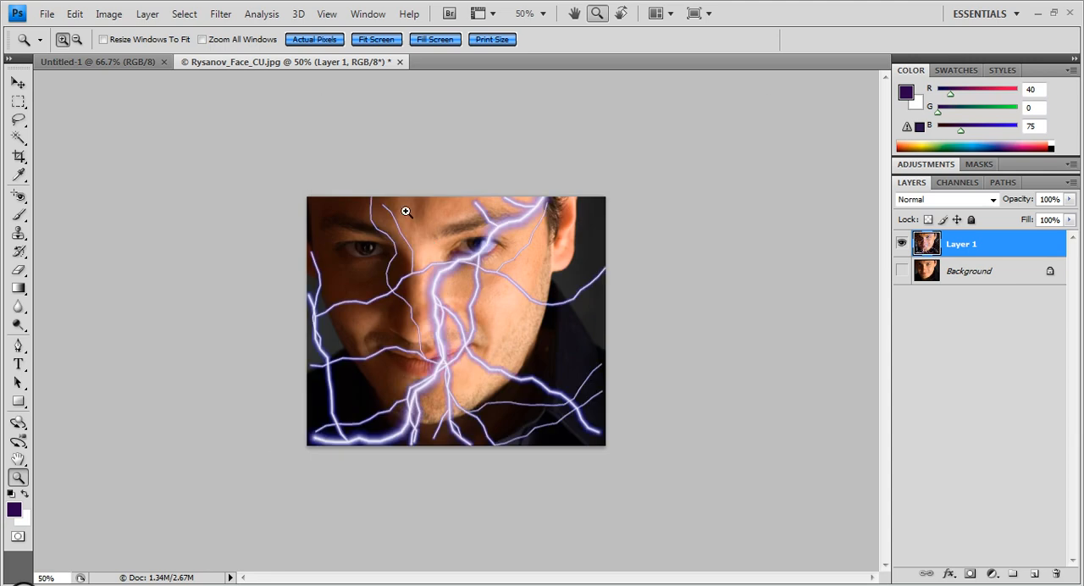
click(225, 14)
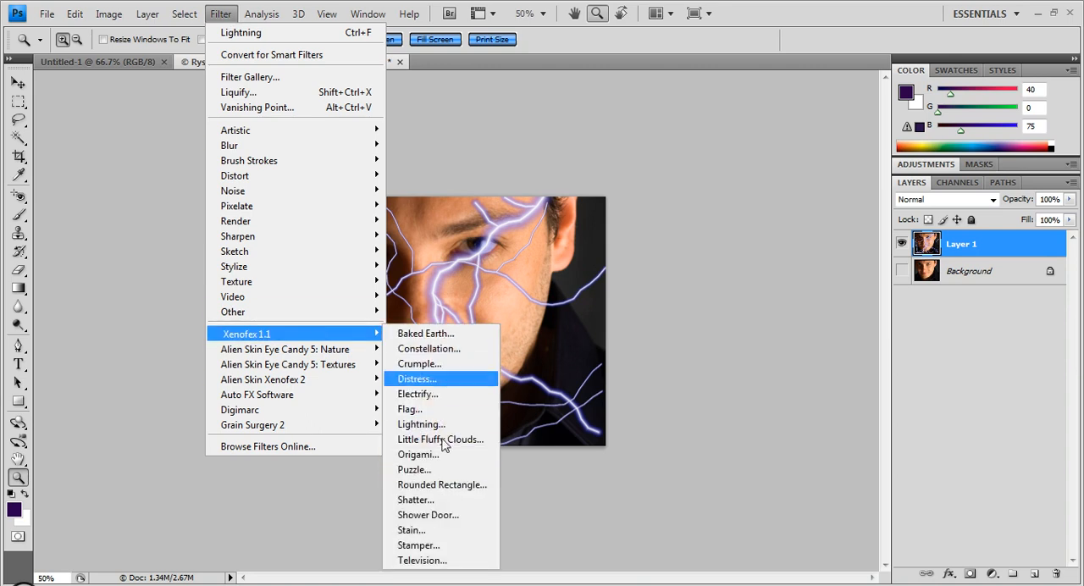
click(677, 236)
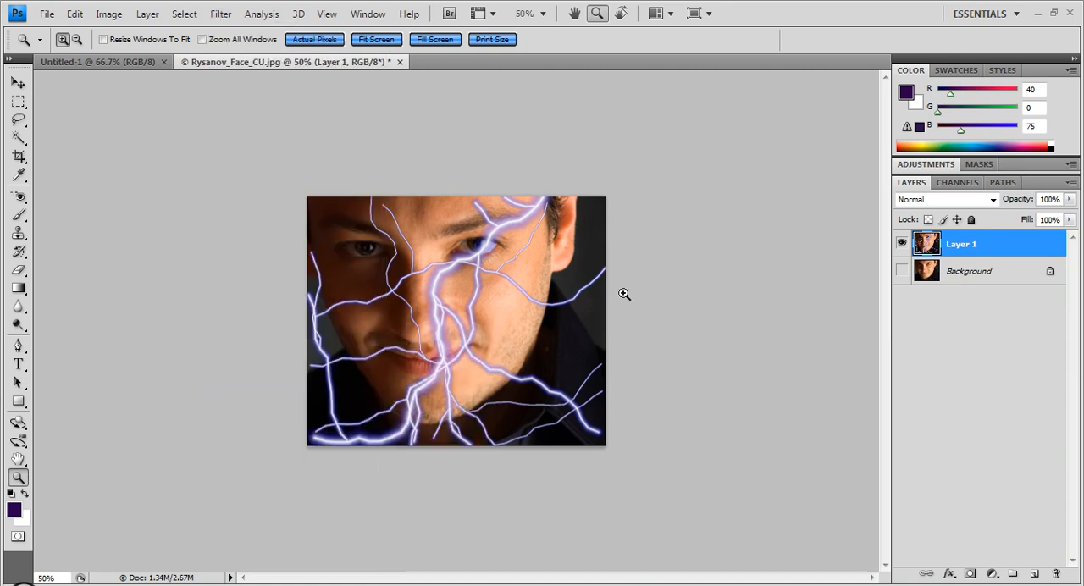